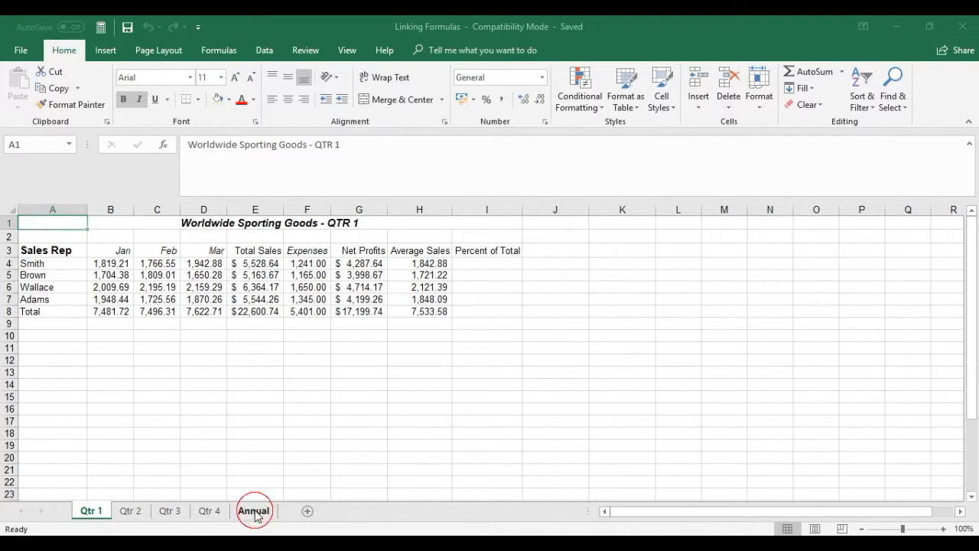
Examine the Annual sheet and the total sales in cell E8 on each of the four quarterly sheets
{"action": "left_click", "coordinate": [95, 246]}
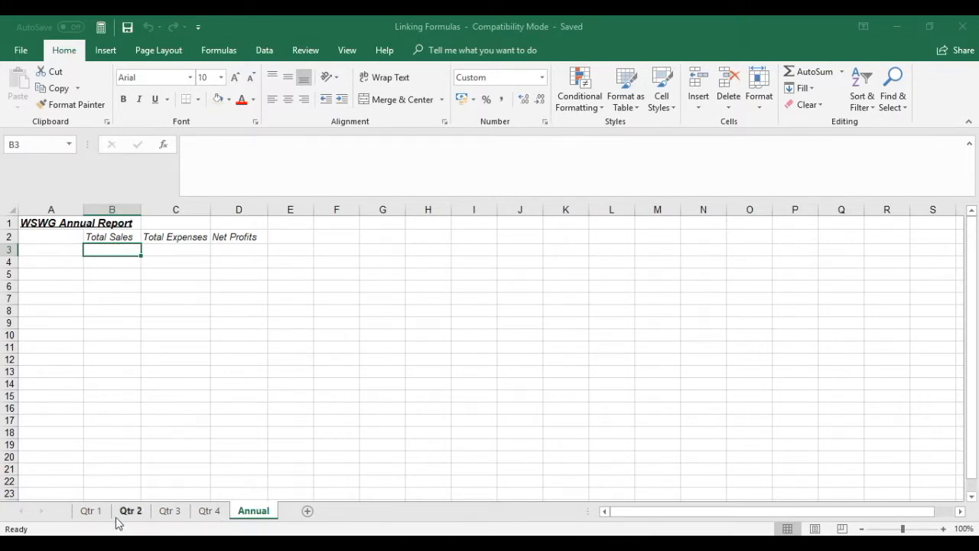
{"action": "left_click", "coordinate": [91, 513]}
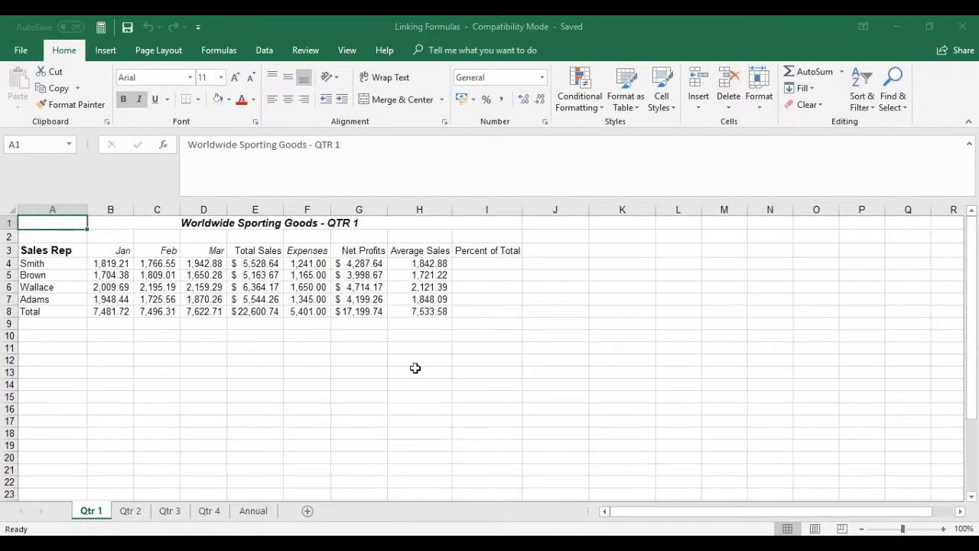
{"action": "left_click", "coordinate": [252, 312]}
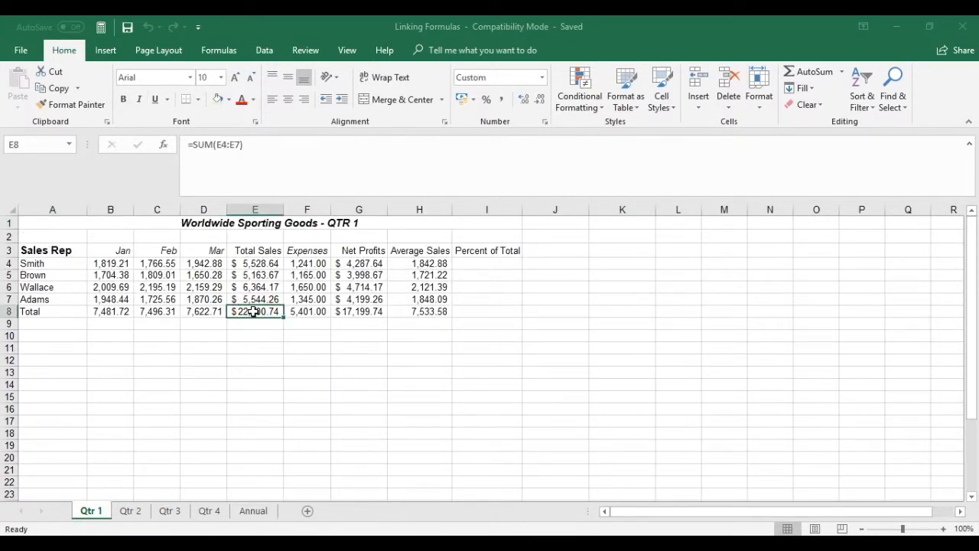
{"action": "left_click", "coordinate": [132, 512]}
{"action": "left_click", "coordinate": [137, 312]}
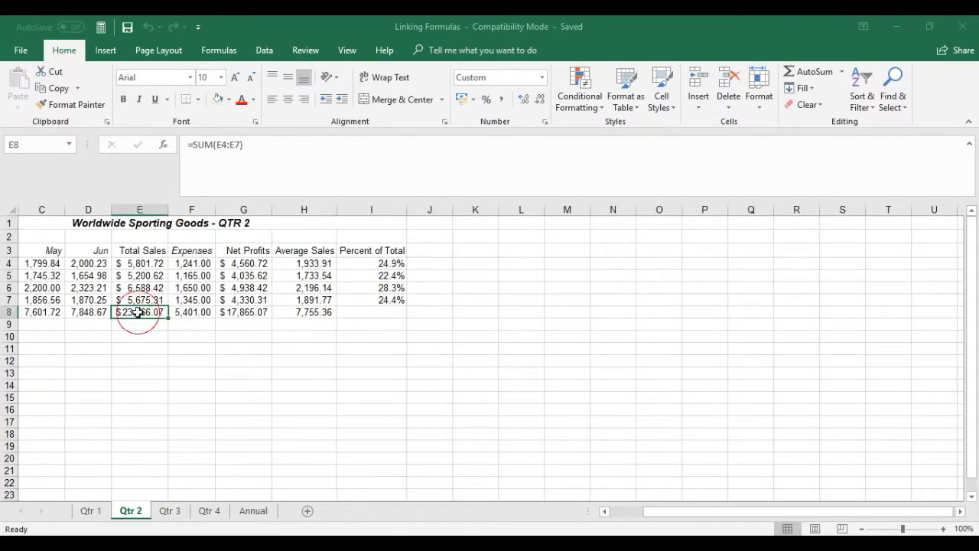
{"action": "left_click", "coordinate": [172, 512]}
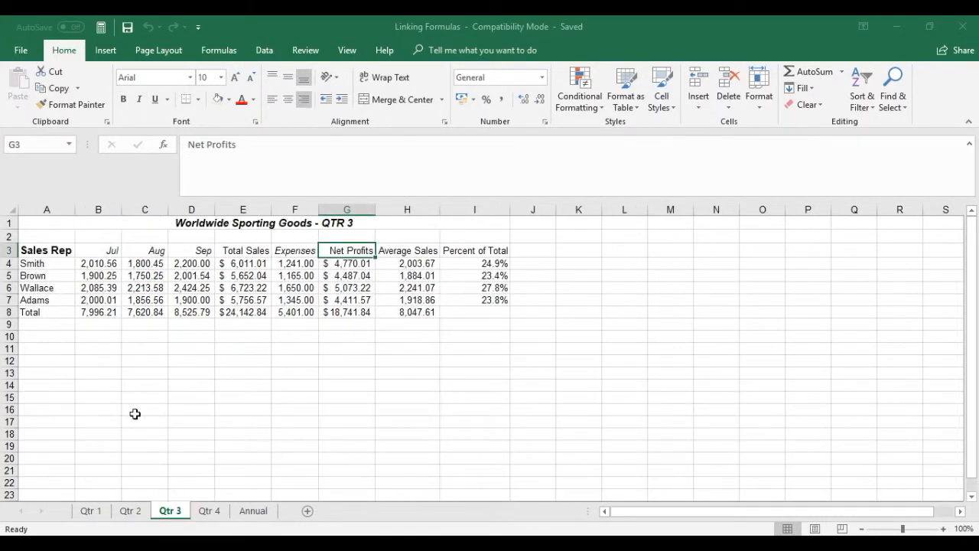
{"action": "left_click", "coordinate": [240, 312]}
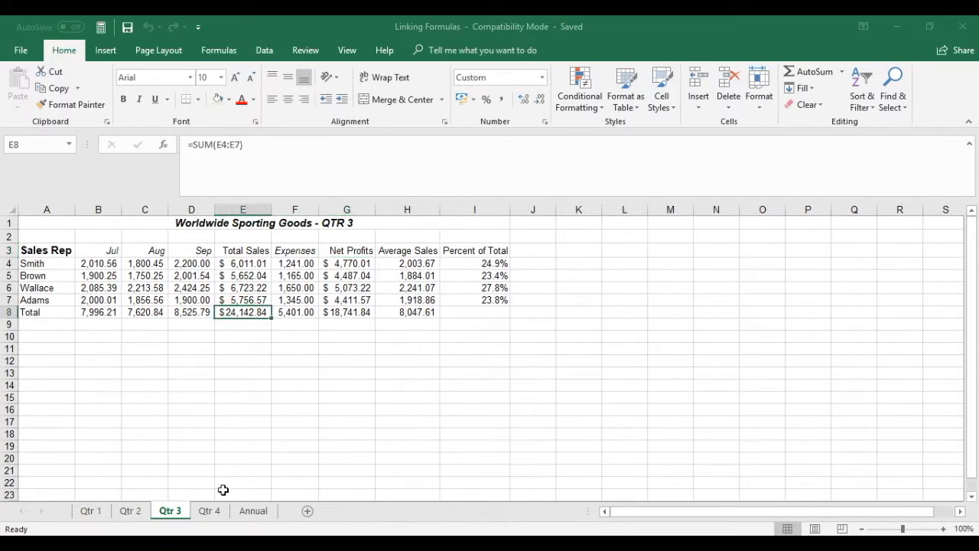
{"action": "left_click", "coordinate": [209, 511]}
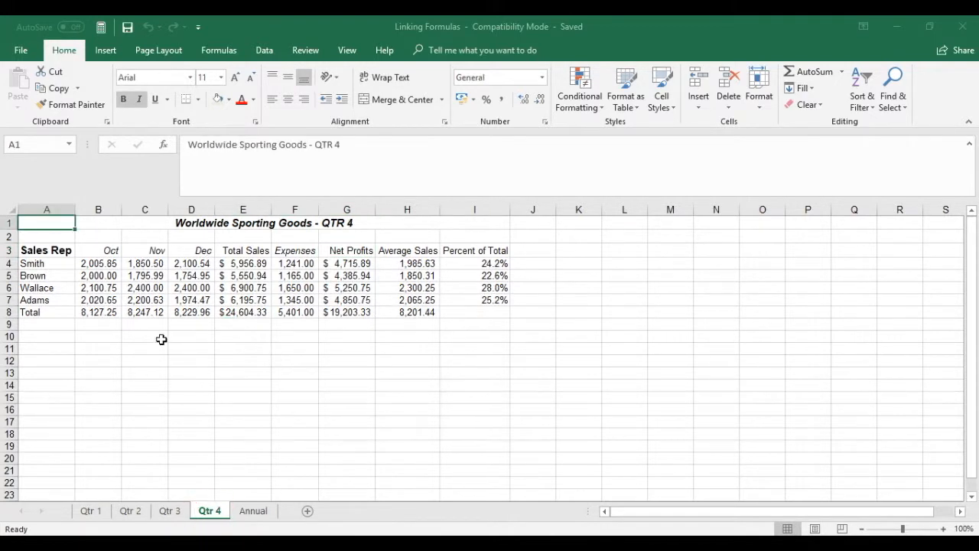
{"action": "left_click", "coordinate": [239, 313]}
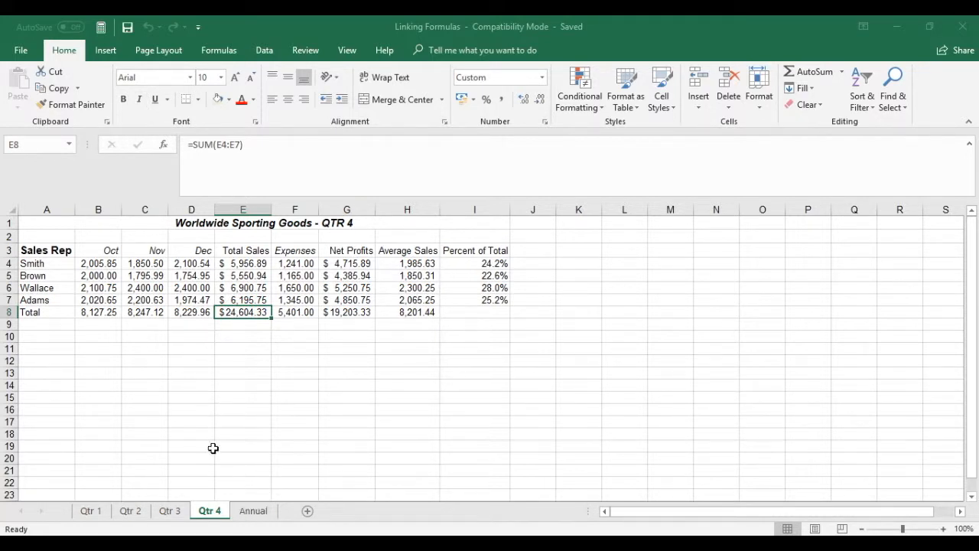
{"action": "left_click", "coordinate": [52, 222]}
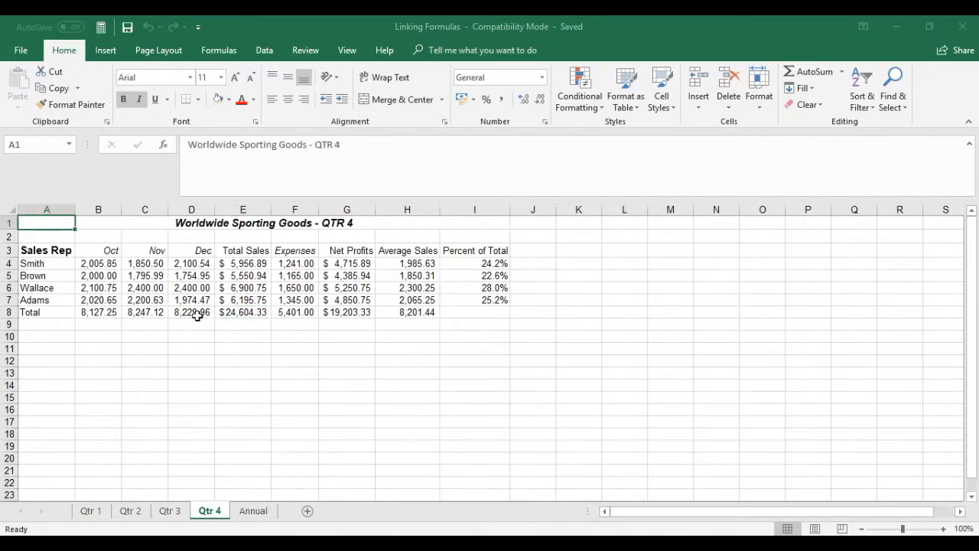
In cell B3 of the Annual sheet, enter a formula adding cell E8 from the Qtr 1, Qtr 2, Qtr 3 and Qtr 4 sheets
{"action": "left_click", "coordinate": [256, 511]}
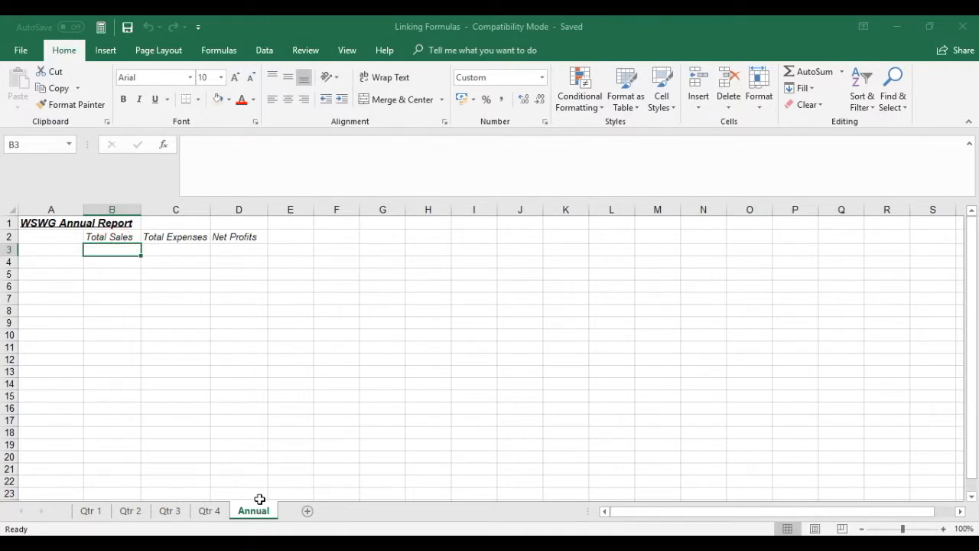
{"action": "type", "text": "="}
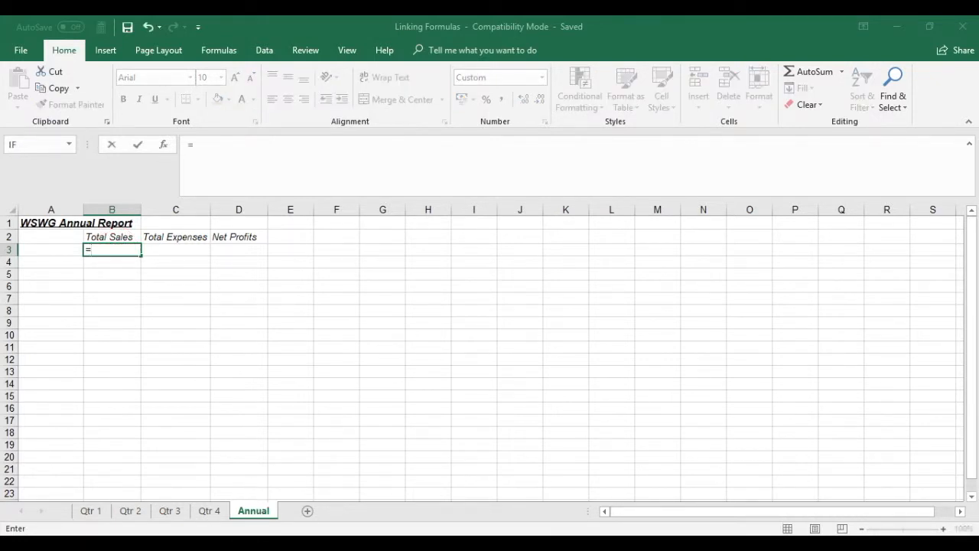
{"action": "left_click", "coordinate": [90, 511]}
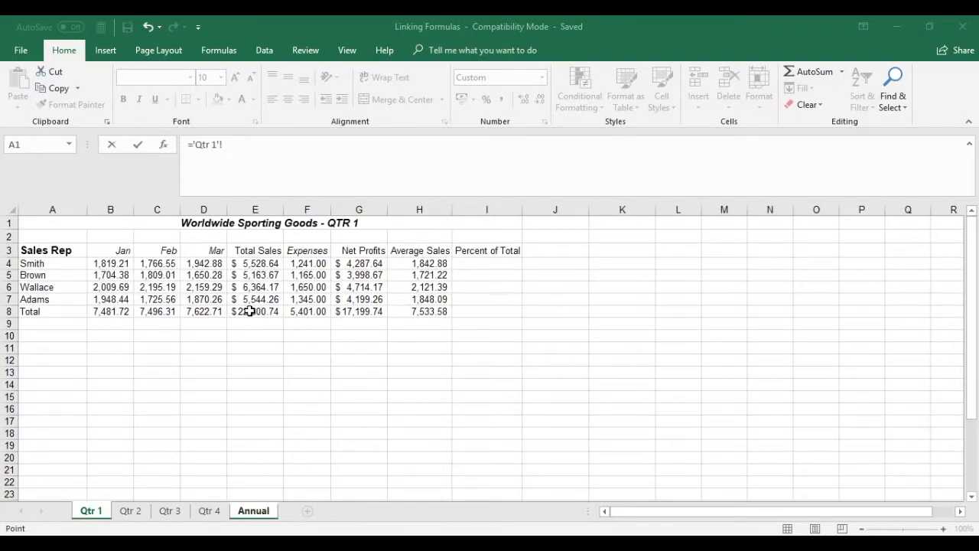
{"action": "left_click", "coordinate": [250, 311]}
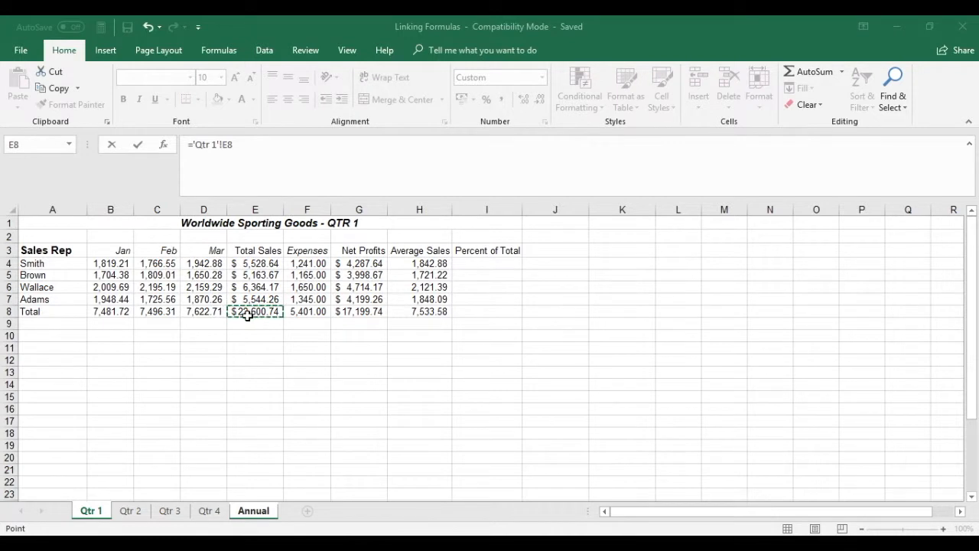
{"action": "type", "text": "+"}
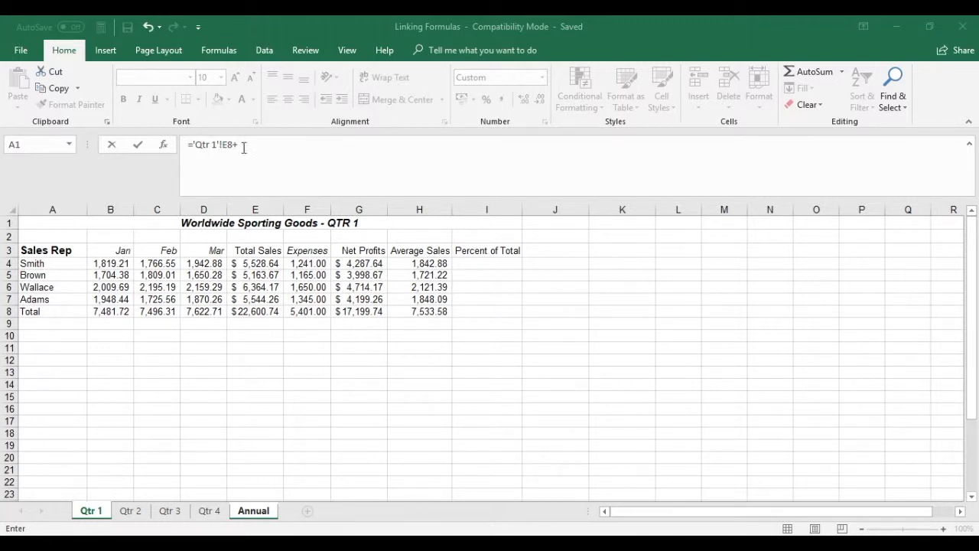
{"action": "left_click", "coordinate": [130, 510]}
{"action": "left_click", "coordinate": [143, 313]}
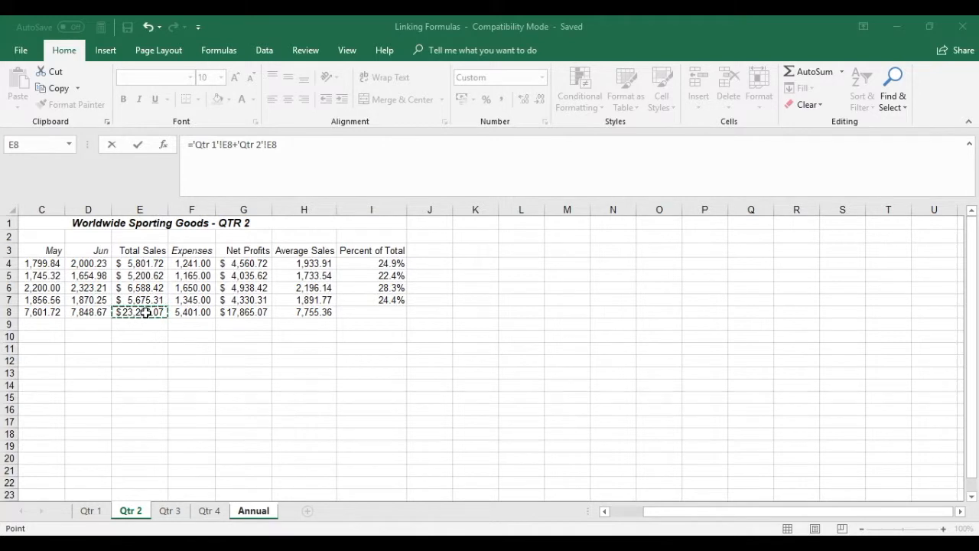
{"action": "type", "text": "+"}
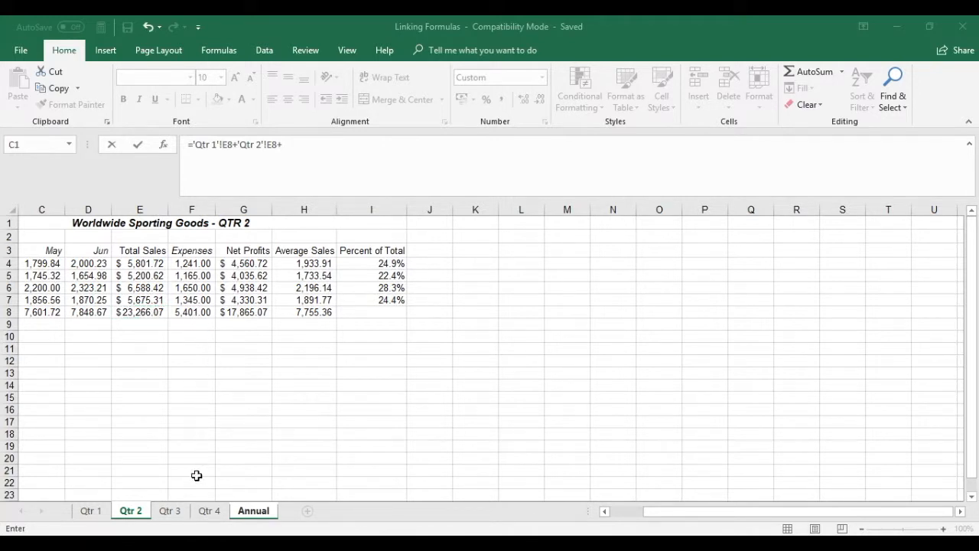
{"action": "left_click", "coordinate": [168, 512]}
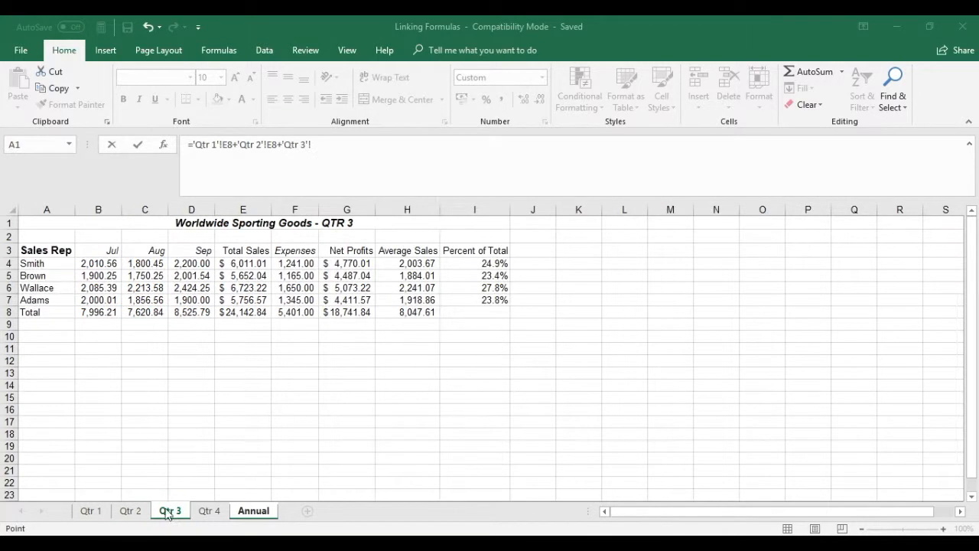
{"action": "left_click", "coordinate": [235, 309]}
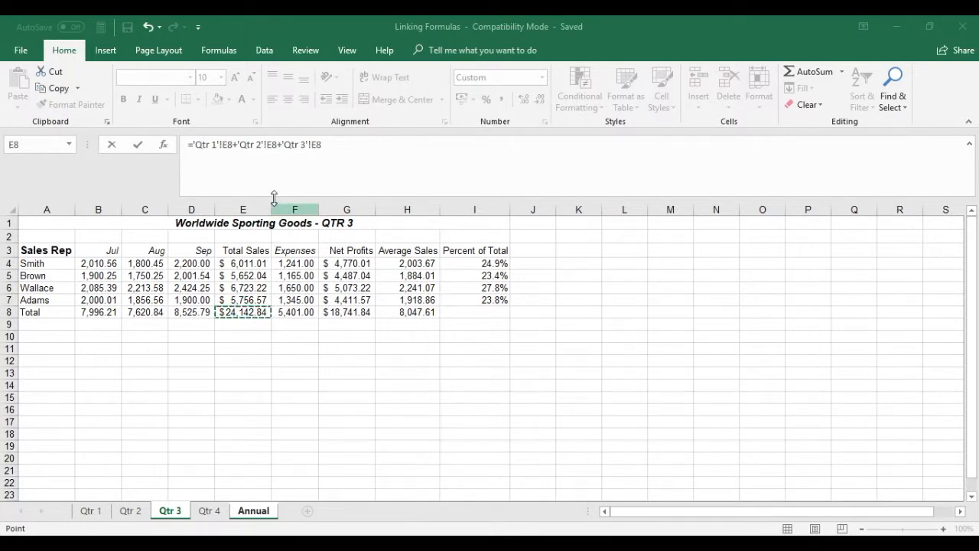
{"action": "type", "text": "+"}
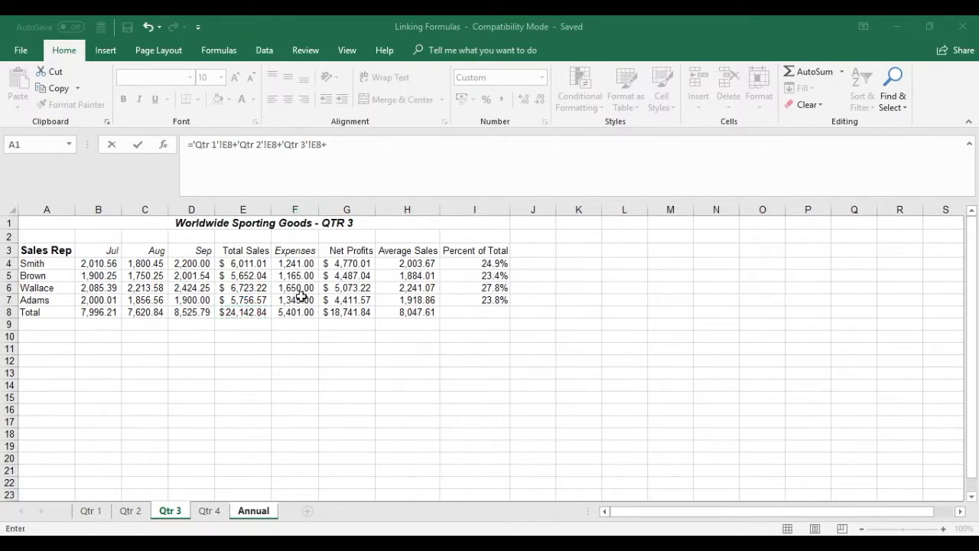
{"action": "left_click", "coordinate": [224, 512]}
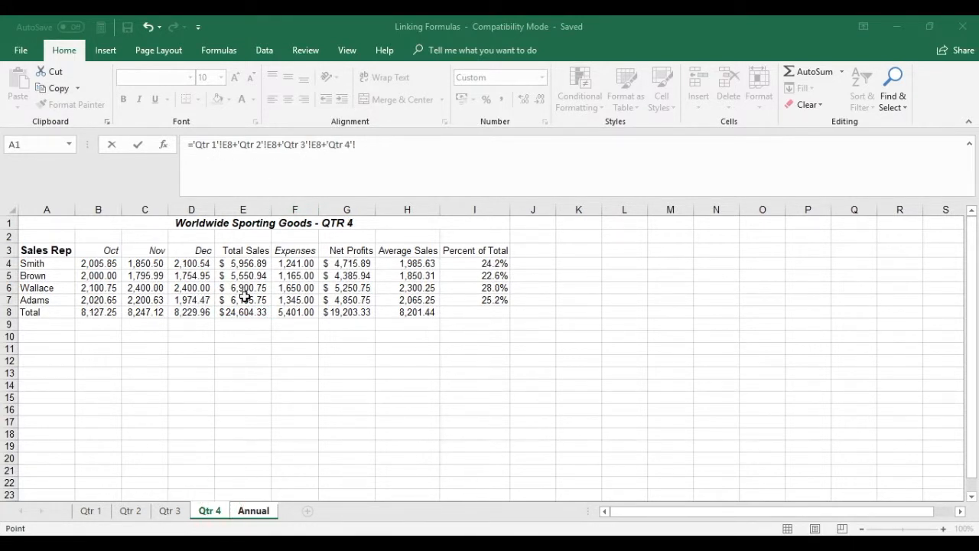
{"action": "left_click", "coordinate": [237, 312]}
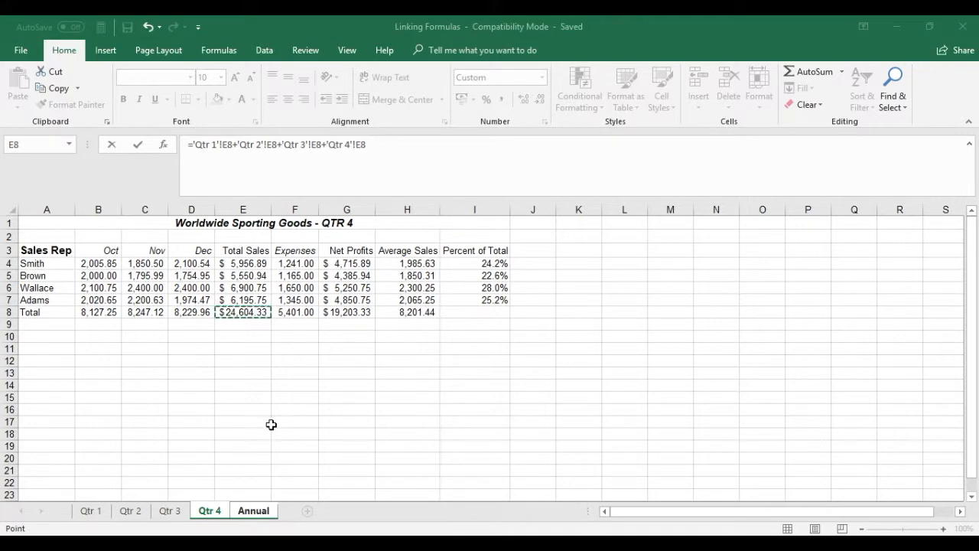
{"action": "key", "text": "Return"}
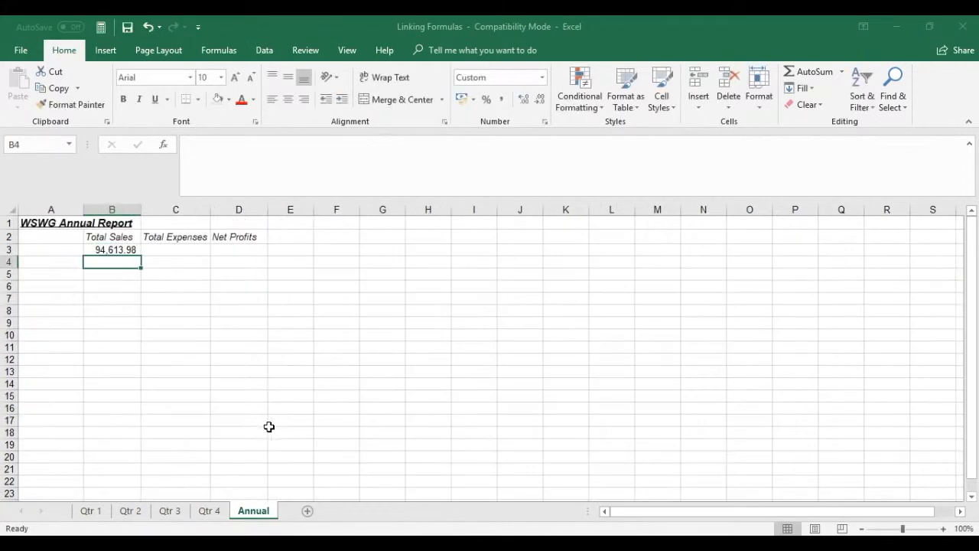
Fill the Total Sales formula from B3 across to C3 and D3 for Total Expenses and Net Profits
{"action": "left_click", "coordinate": [100, 251]}
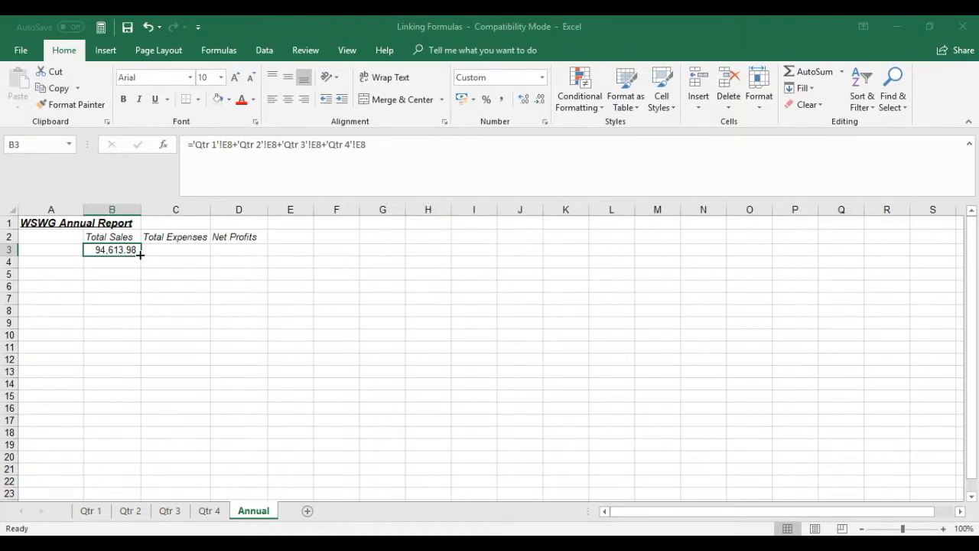
{"action": "left_click_drag", "start_coordinate": [140, 254], "coordinate": [241, 253]}
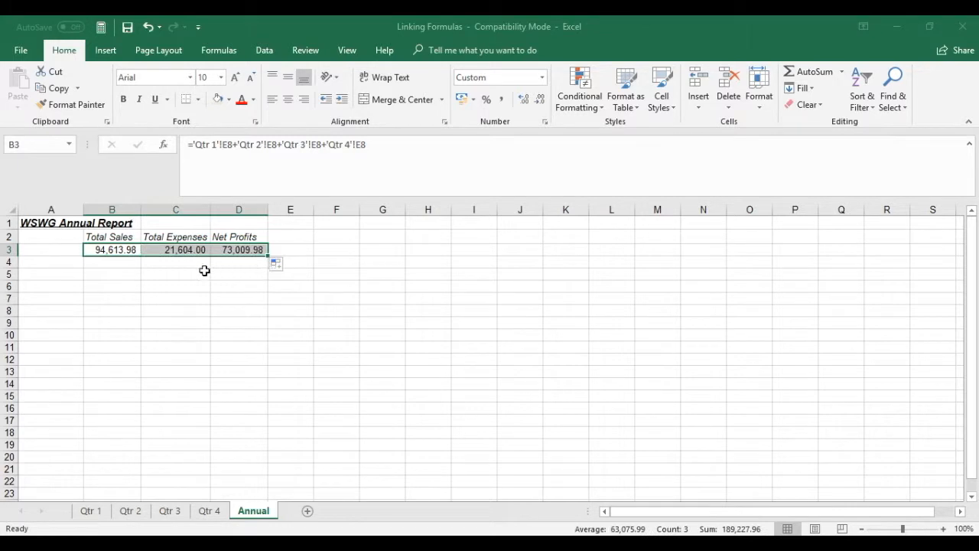
{"action": "left_click", "coordinate": [119, 263]}
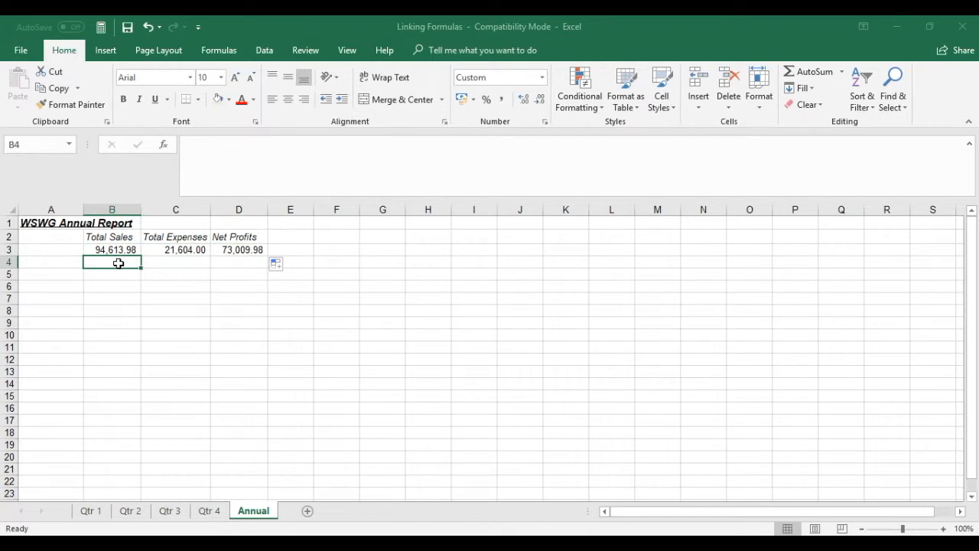
Compare the order of headings E3:G3 on the Qtr 1 sheet with the Annual sheet's columns and review the formula in B3
{"action": "left_click", "coordinate": [87, 517]}
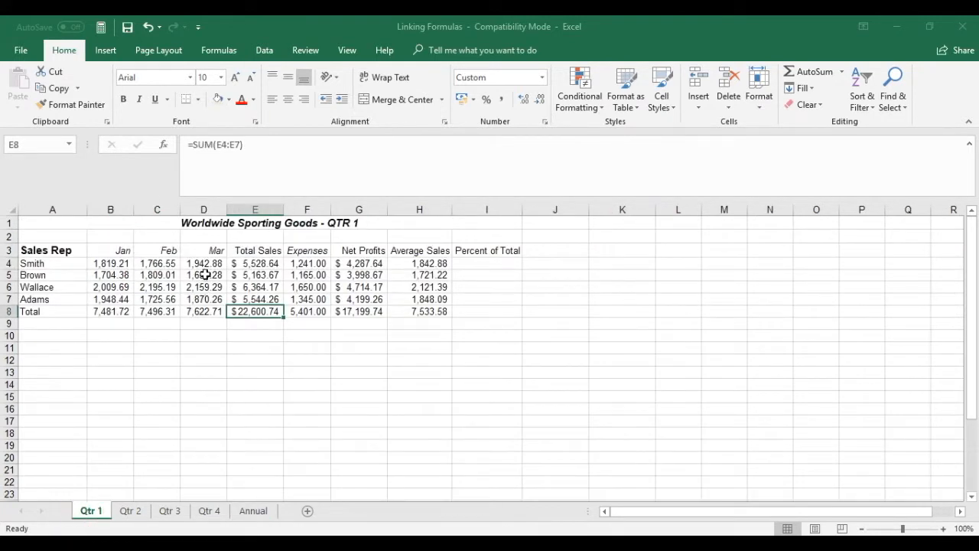
{"action": "left_click_drag", "start_coordinate": [250, 254], "coordinate": [376, 255]}
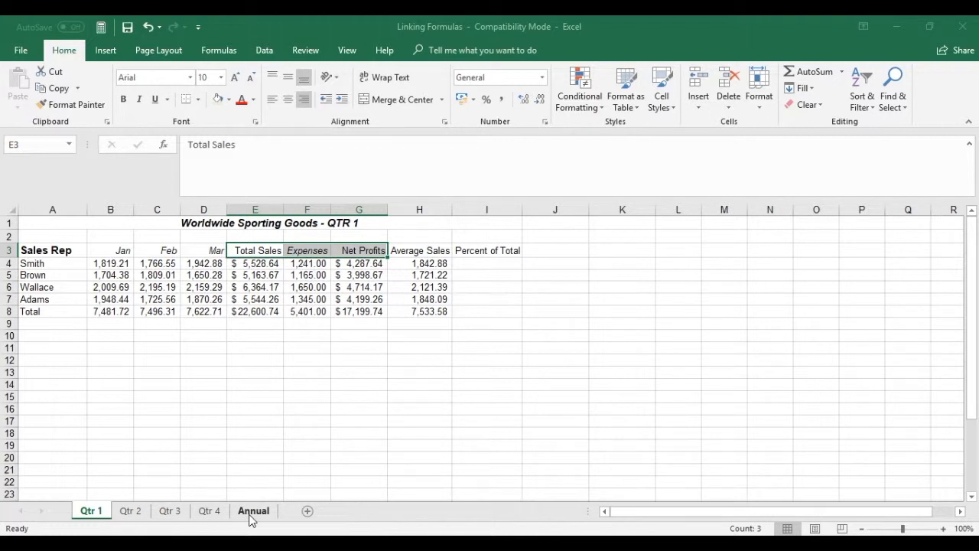
{"action": "left_click", "coordinate": [253, 511]}
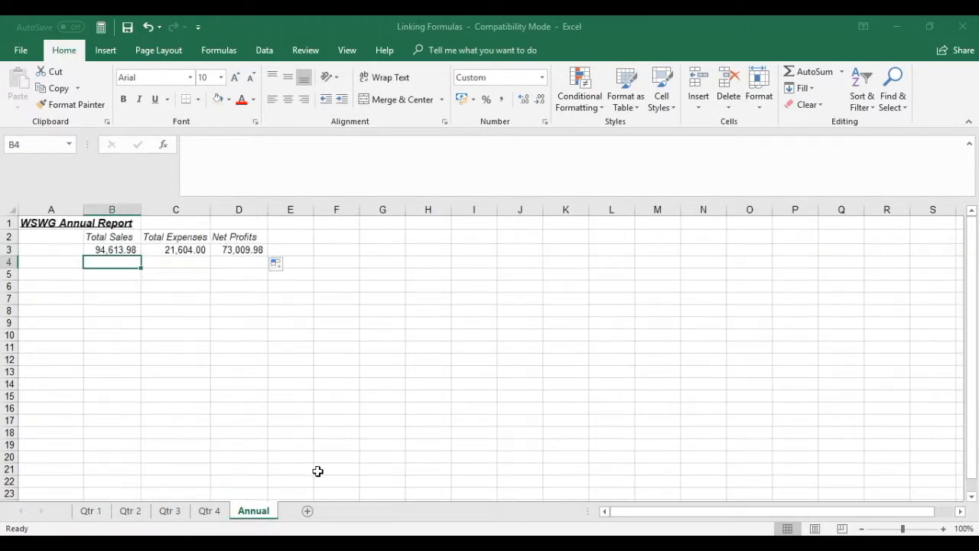
{"action": "left_click", "coordinate": [133, 250]}
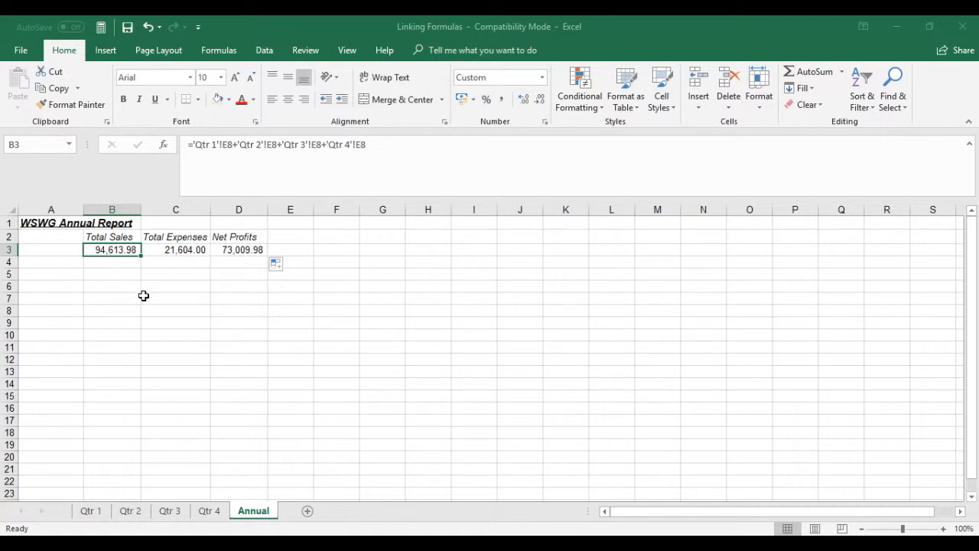
{"action": "left_click", "coordinate": [239, 261]}
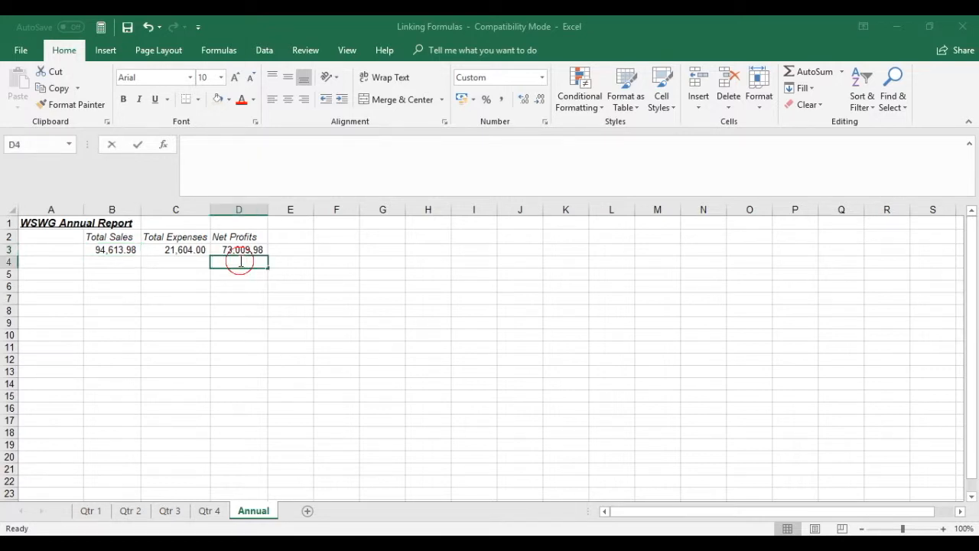
In cell B4 of the Annual sheet, start a SUM function with cell E8 of the Qtr 1 sheet as its first argument
{"action": "left_click", "coordinate": [116, 260]}
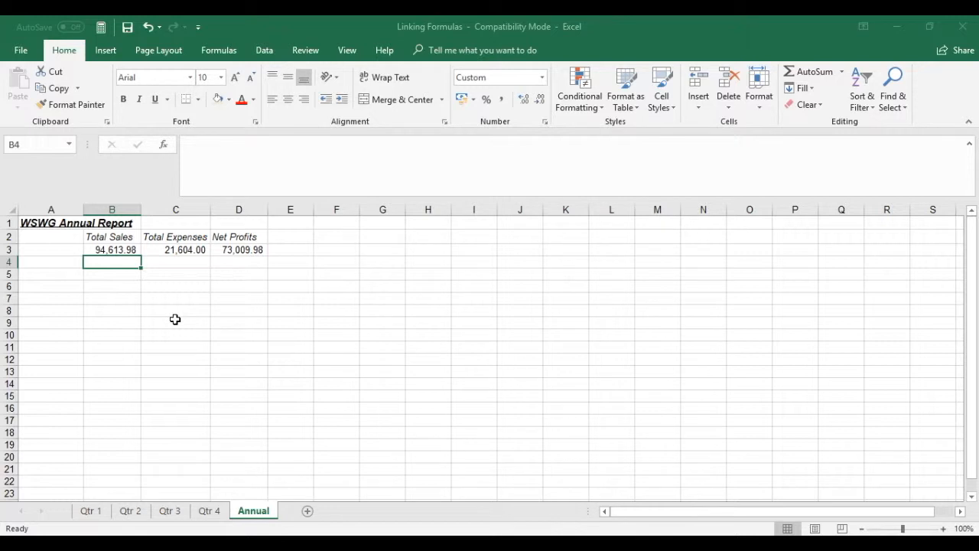
{"action": "type", "text": "="}
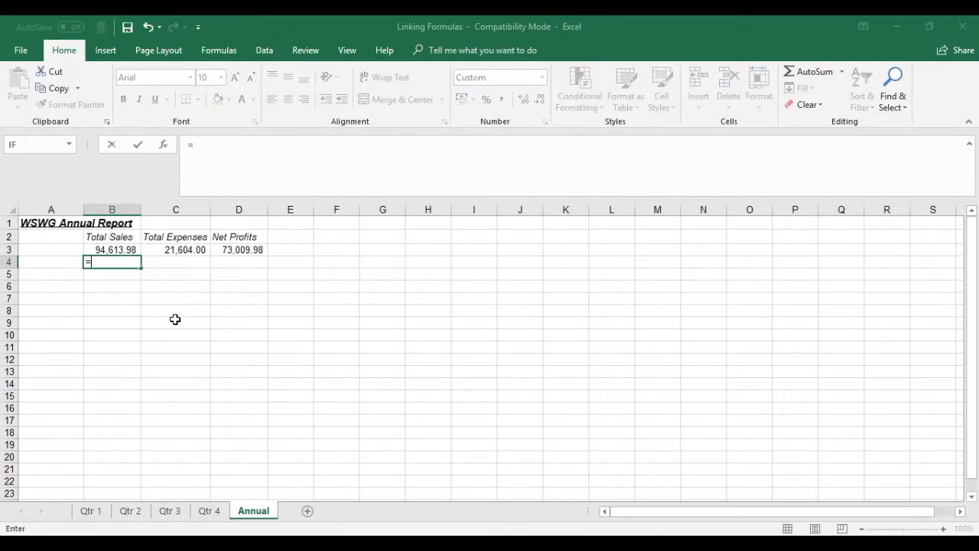
{"action": "type", "text": "sum("}
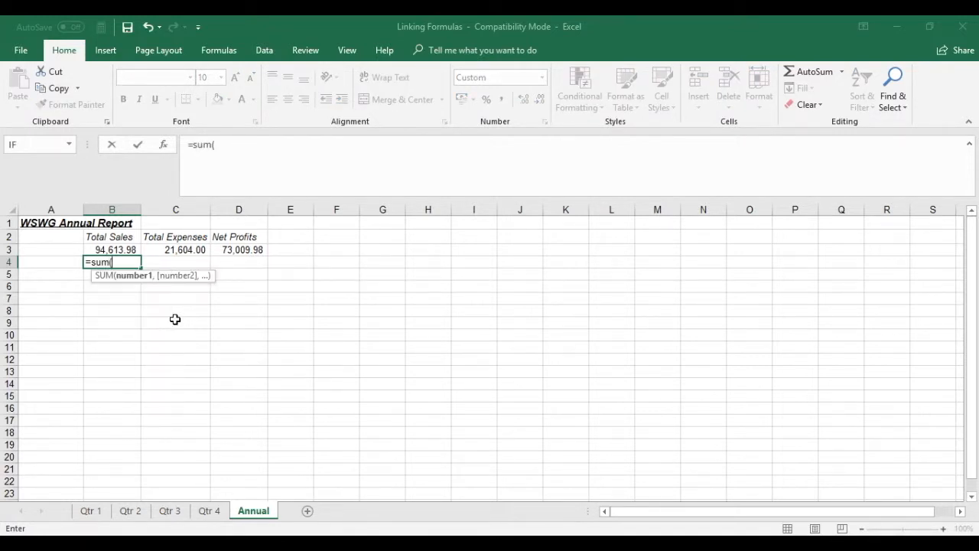
{"action": "key", "text": "ctrl+a"}
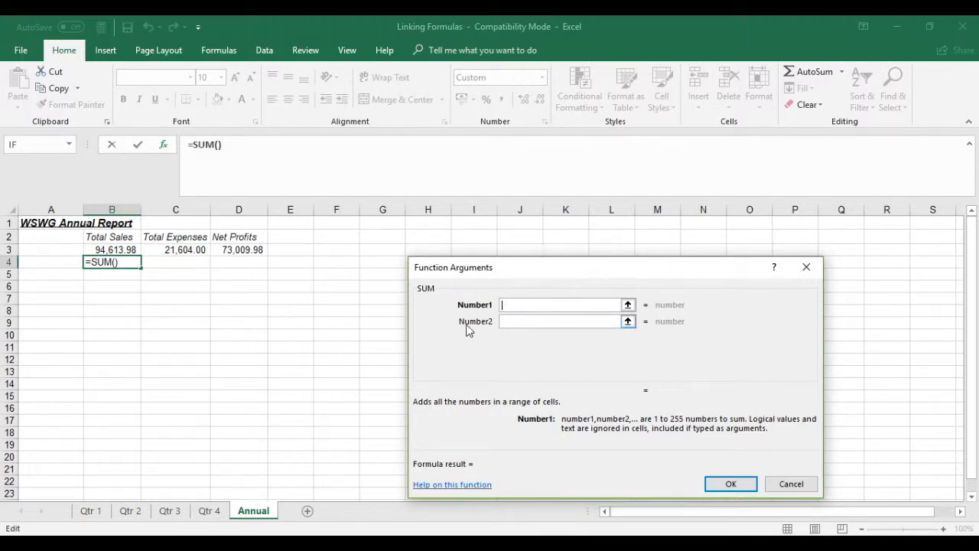
{"action": "left_click", "coordinate": [92, 511]}
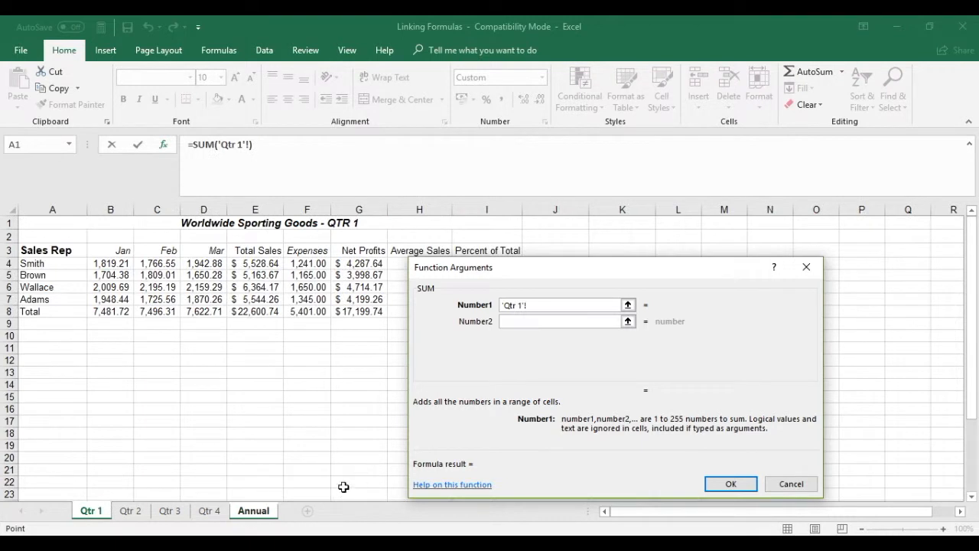
{"action": "left_click", "coordinate": [259, 313]}
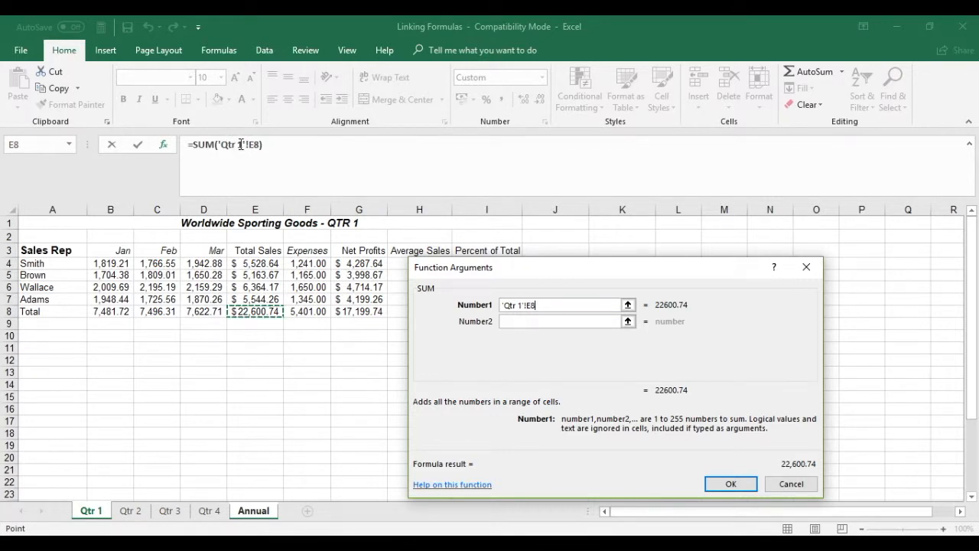
Extend the sheet reference in the SUM formula to 'Qtr 1:Qtr 4'!E8 and complete the formula
{"action": "left_click", "coordinate": [242, 143]}
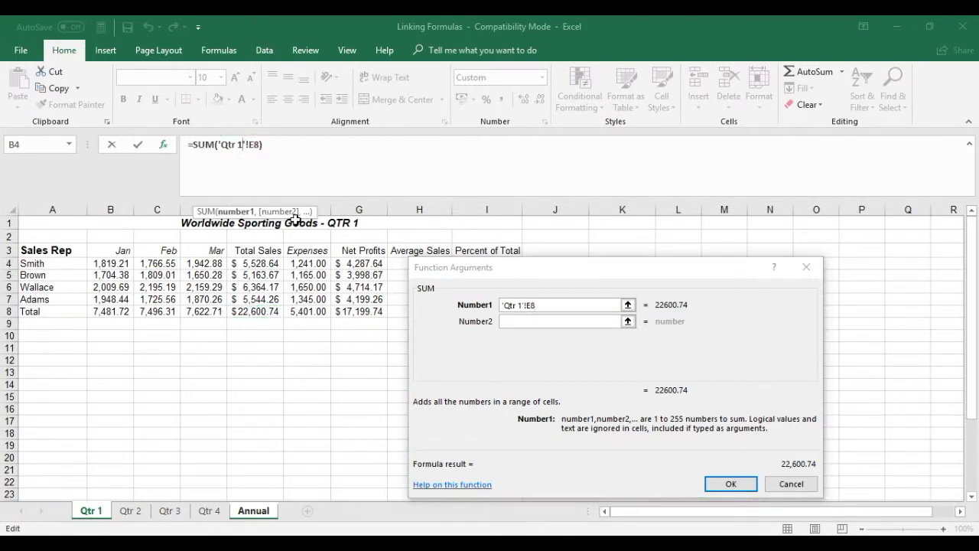
{"action": "type", "text": ":"}
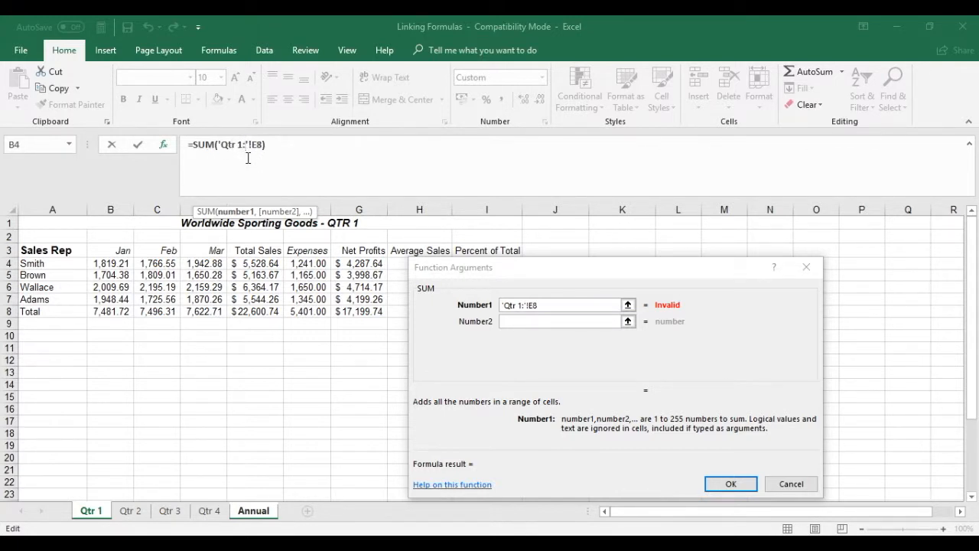
{"action": "type", "text": "Qtr 4"}
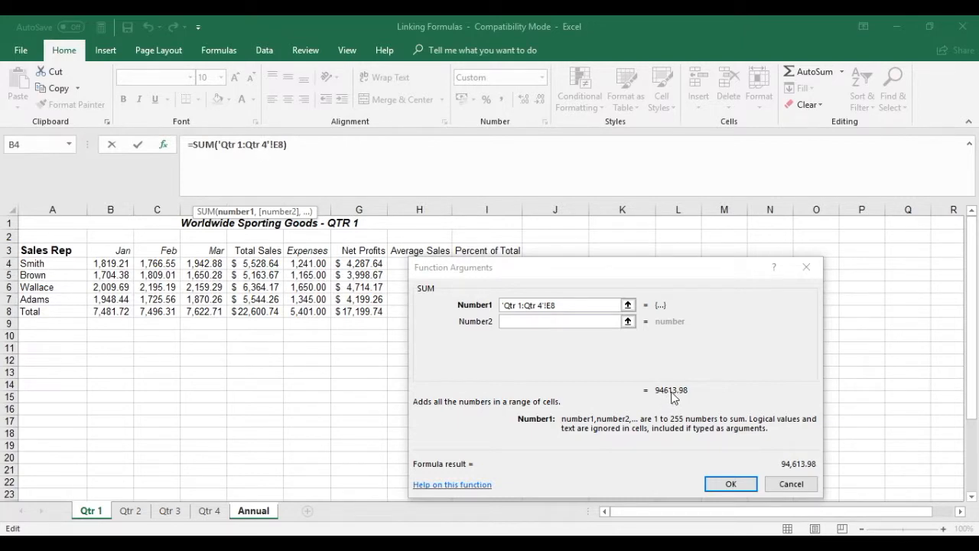
{"action": "left_click", "coordinate": [724, 492]}
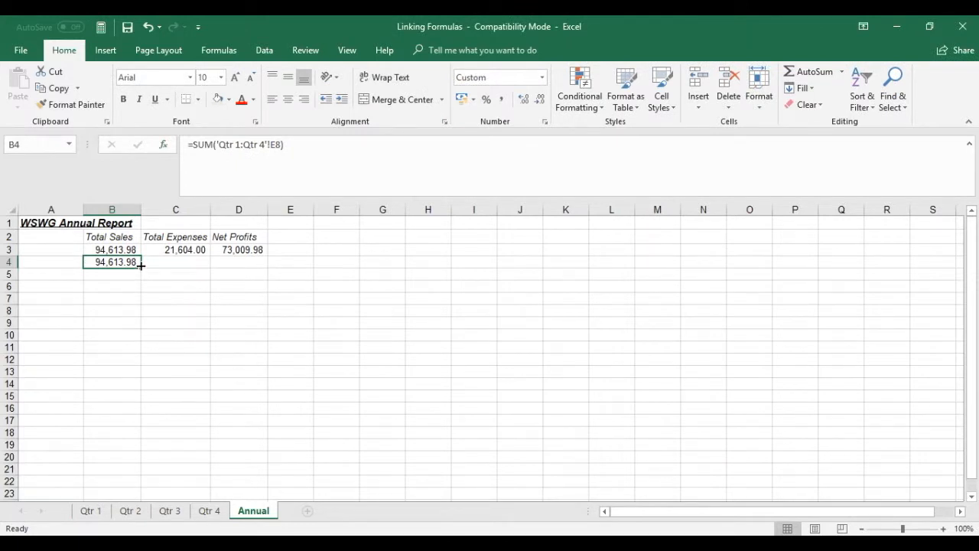
Fill the SUM formula from B4 across to C4 and D4, and compare the formulas in B3 and B4
{"action": "left_click_drag", "start_coordinate": [141, 266], "coordinate": [264, 267]}
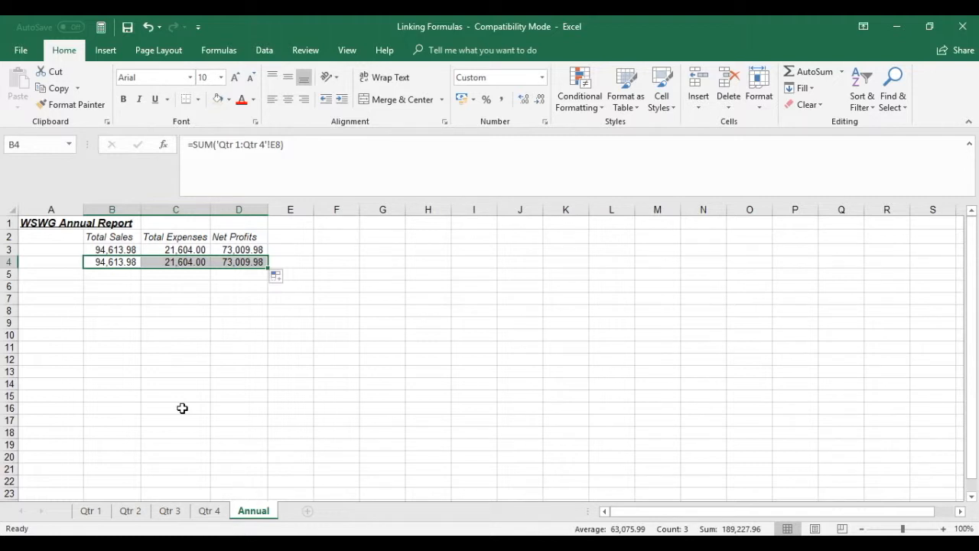
{"action": "left_click", "coordinate": [98, 249]}
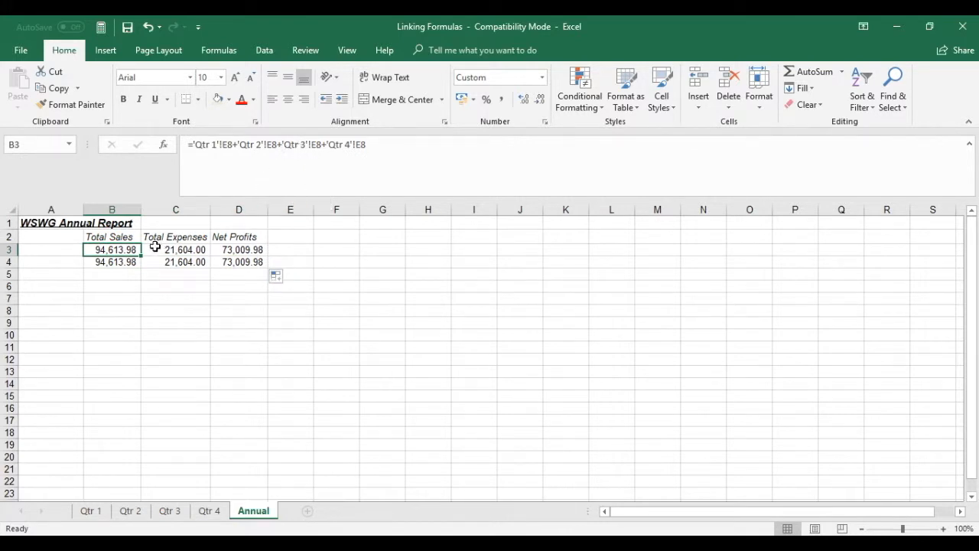
{"action": "left_click", "coordinate": [107, 262]}
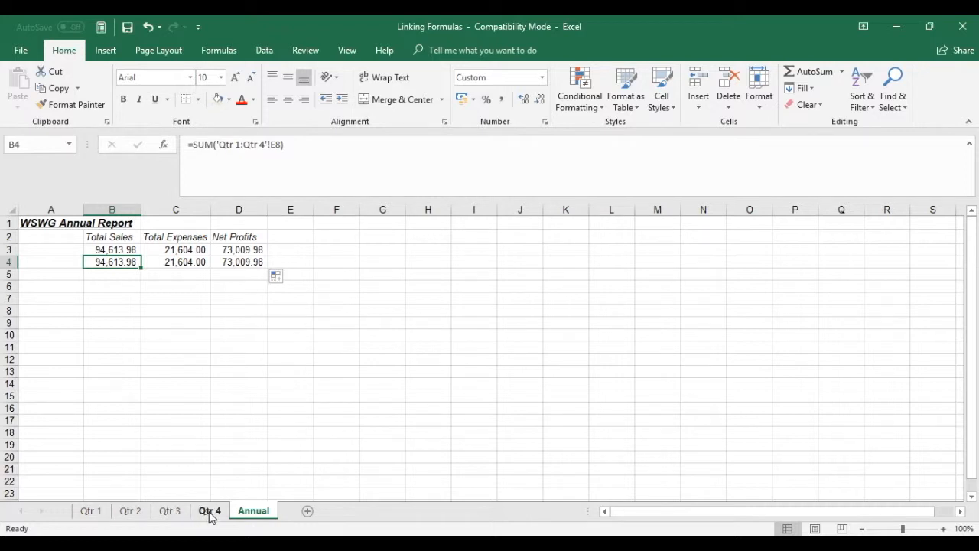
In cell B5 of the Annual sheet, start a SUM function with cell E8 of the Qtr 1 sheet as Number1
{"action": "left_click", "coordinate": [117, 274]}
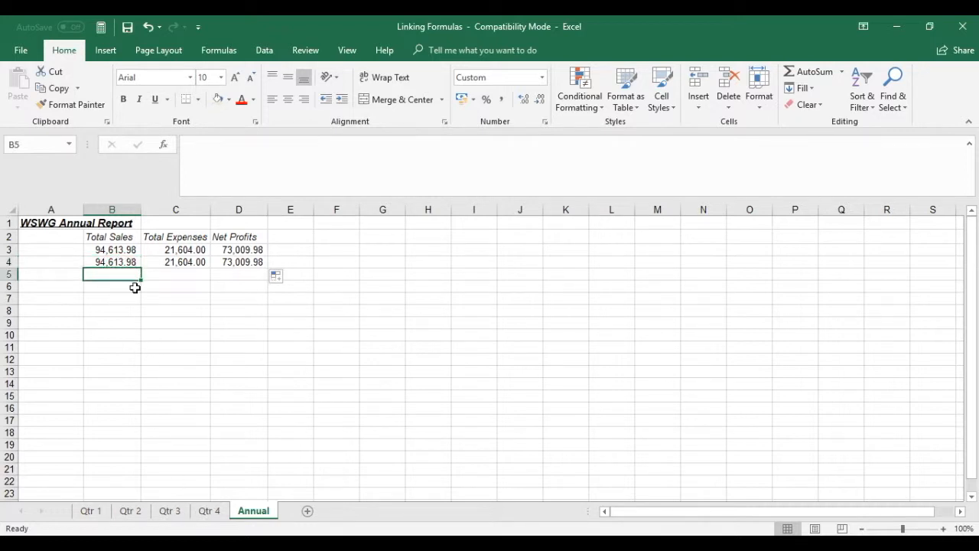
{"action": "type", "text": "=s"}
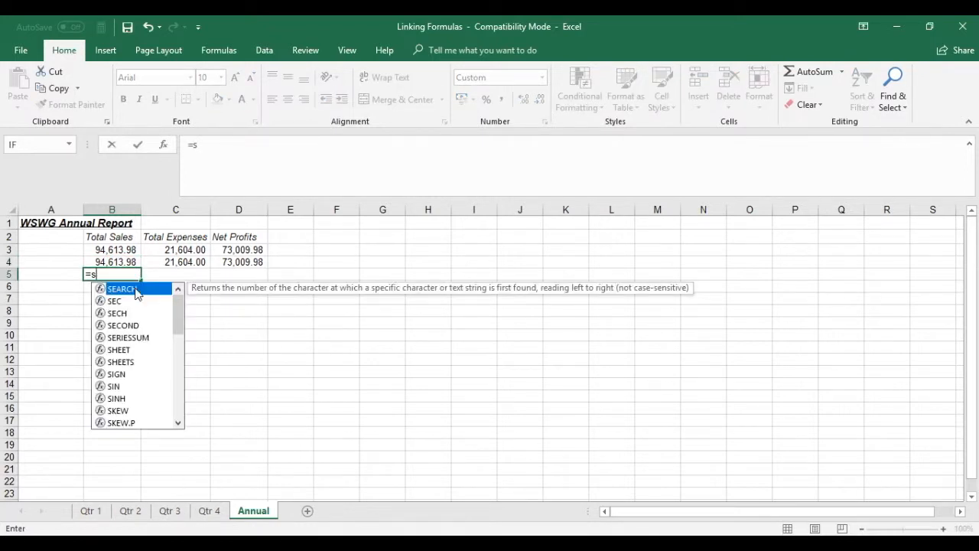
{"action": "type", "text": "um("}
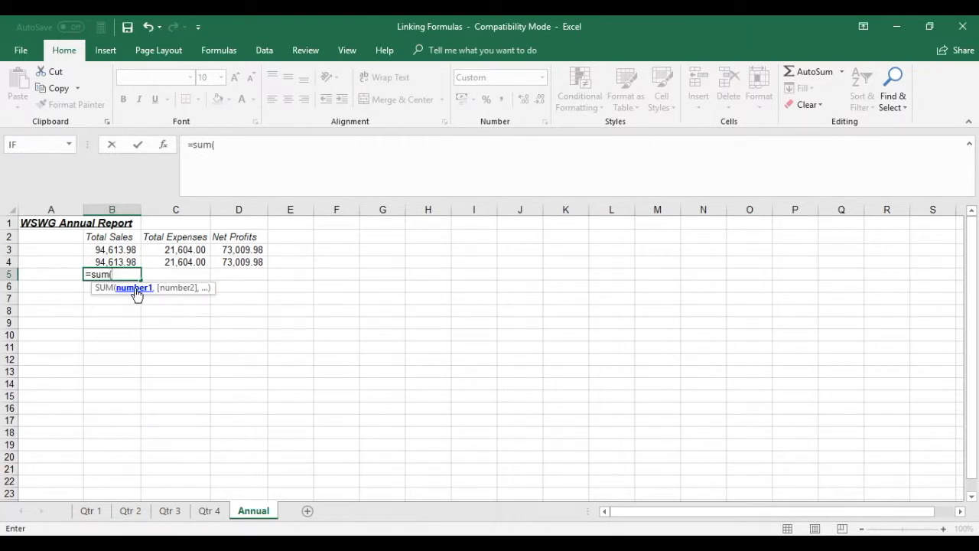
{"action": "key", "text": "ctrl+a"}
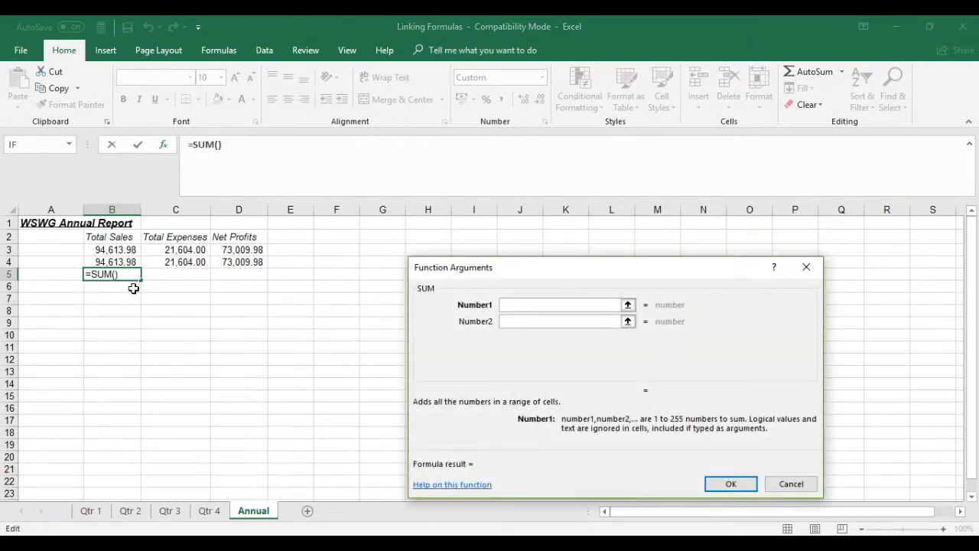
{"action": "left_click", "coordinate": [86, 511]}
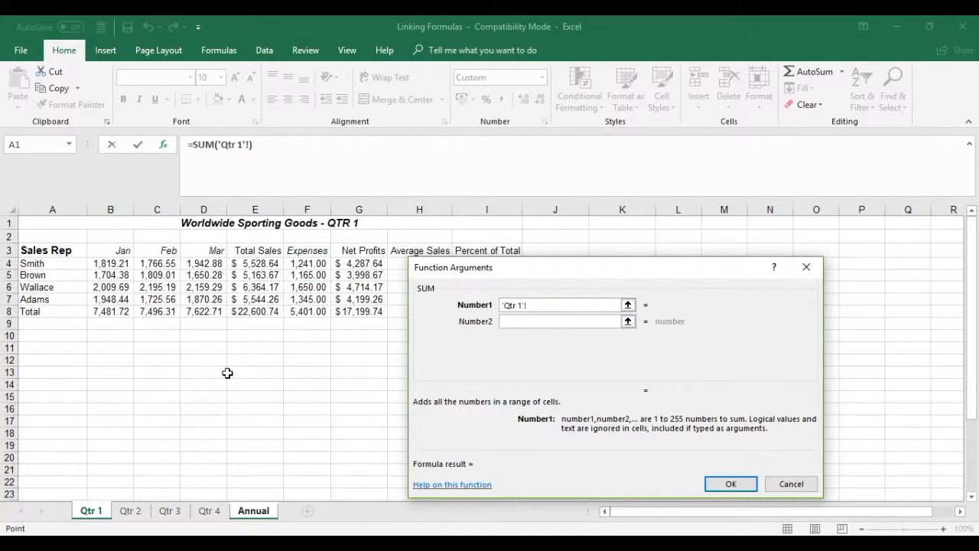
{"action": "left_click", "coordinate": [256, 312]}
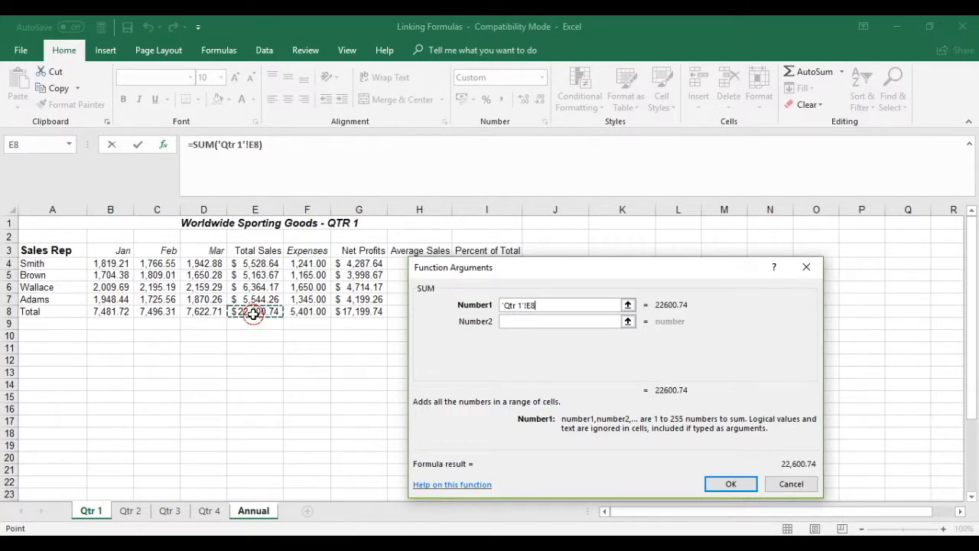
Add cell E8 of Qtr 3 as Number2 and cell E8 of Qtr 4 as Number3, and complete the SUM formula
{"action": "left_click", "coordinate": [520, 320]}
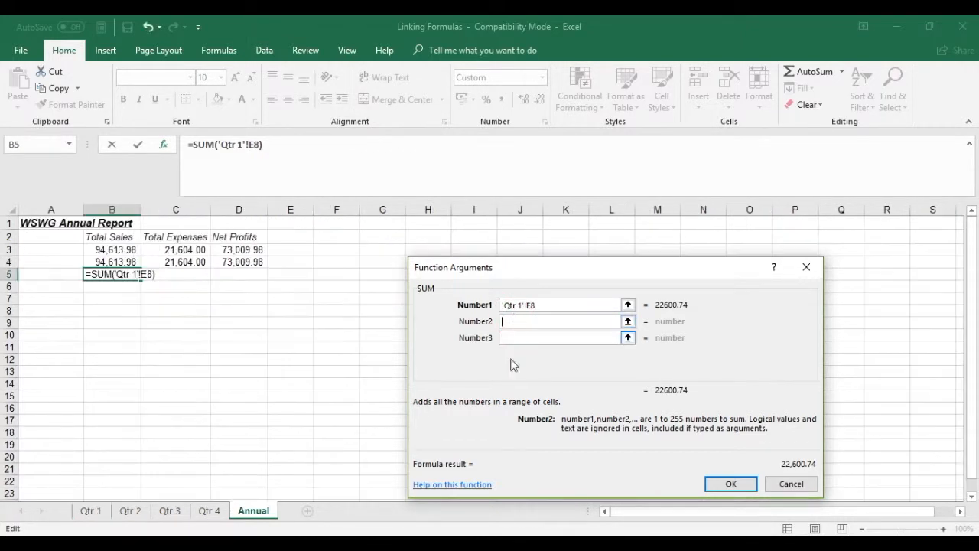
{"action": "left_click", "coordinate": [166, 510]}
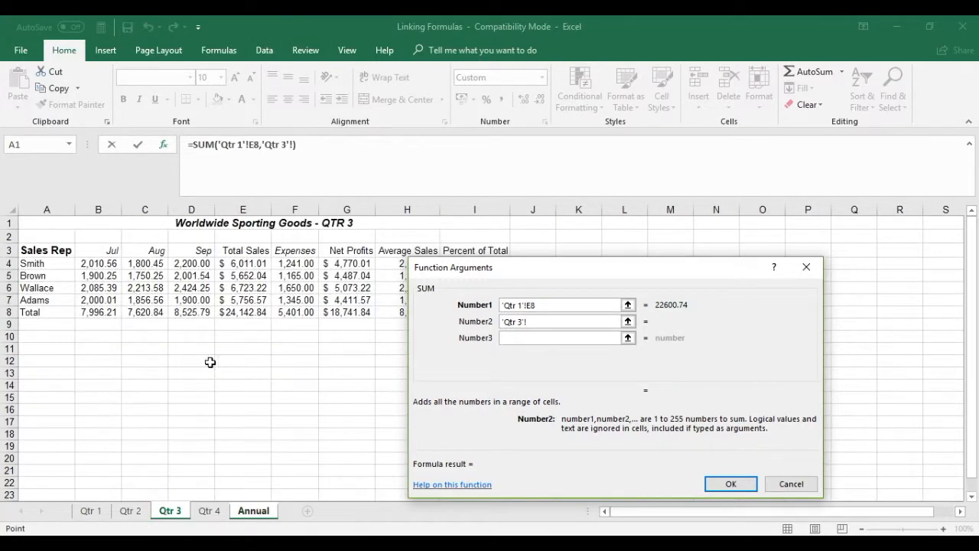
{"action": "left_click", "coordinate": [248, 309]}
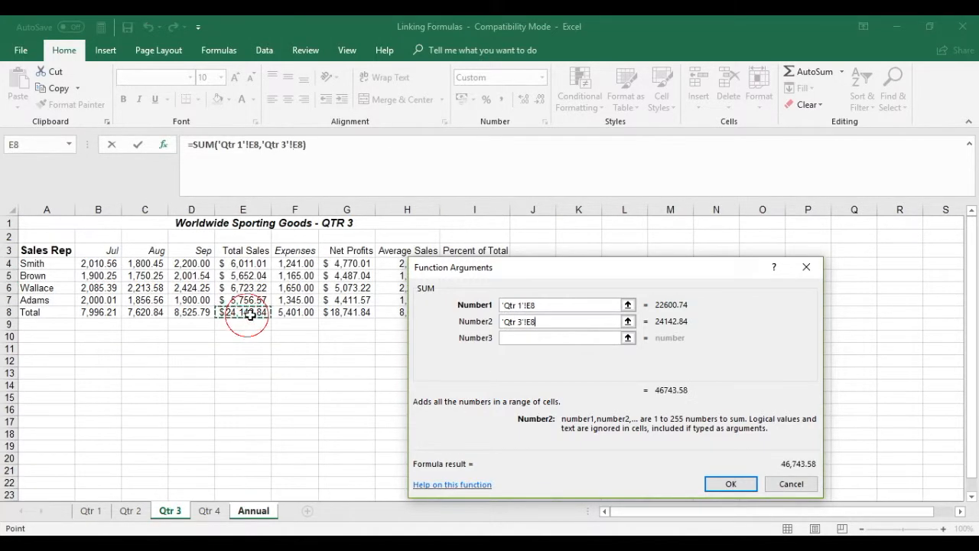
{"action": "left_click", "coordinate": [520, 337]}
{"action": "left_click", "coordinate": [209, 510]}
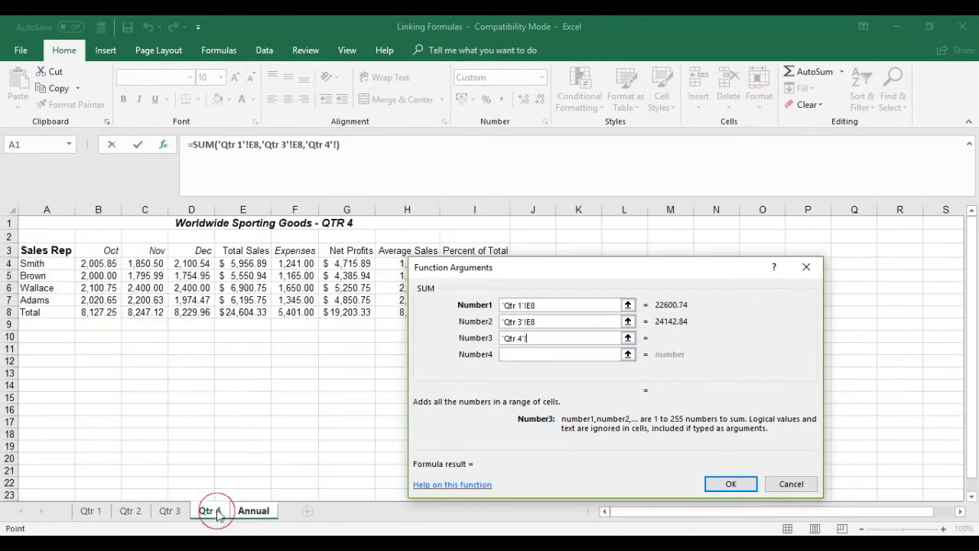
{"action": "left_click", "coordinate": [249, 313]}
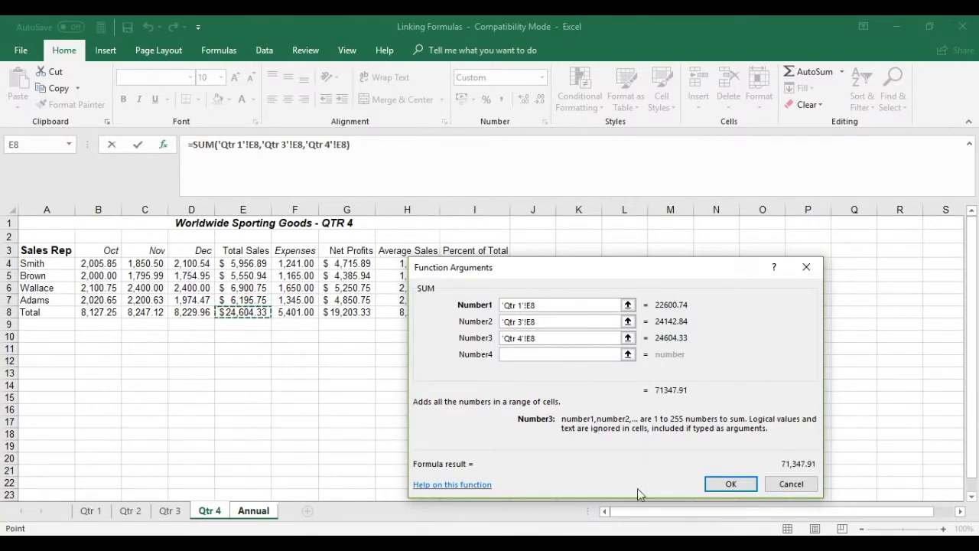
{"action": "left_click", "coordinate": [728, 484]}
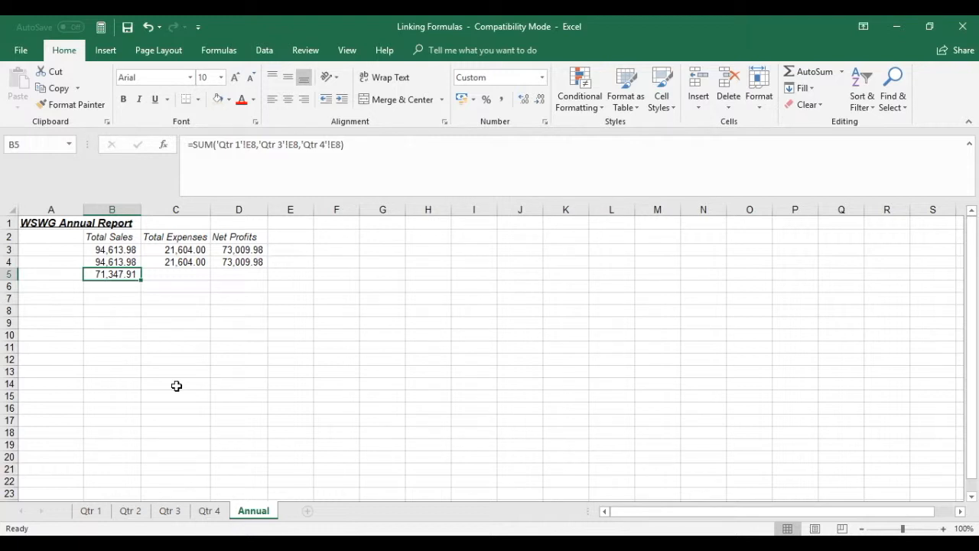
Compare the linking formulas in cells B3, B4 and B5 of the Annual sheet
{"action": "left_click", "coordinate": [113, 251]}
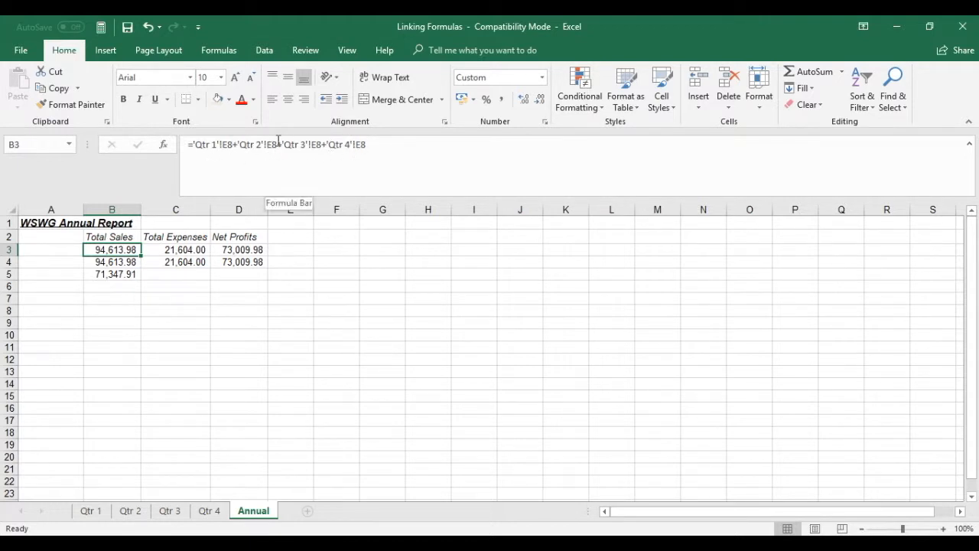
{"action": "left_click", "coordinate": [127, 262]}
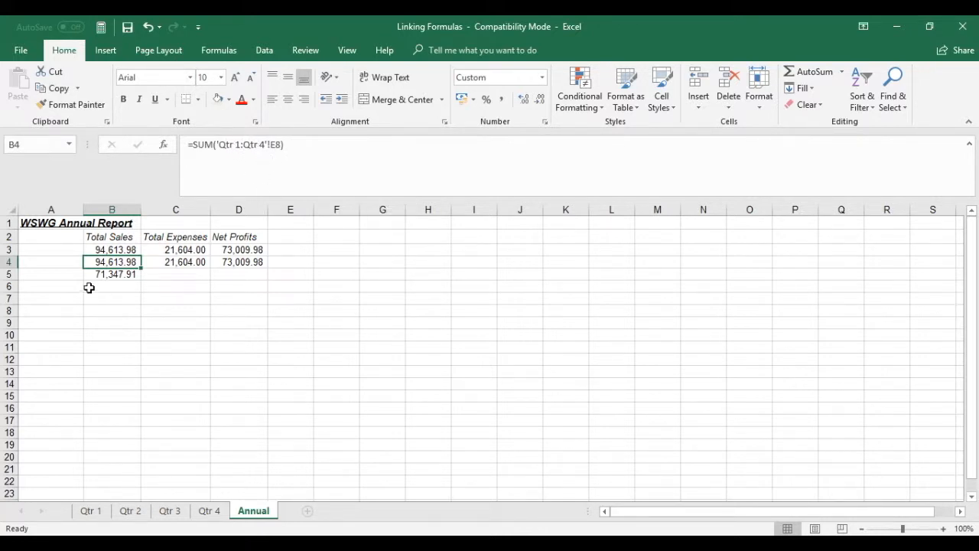
{"action": "left_click", "coordinate": [121, 274]}
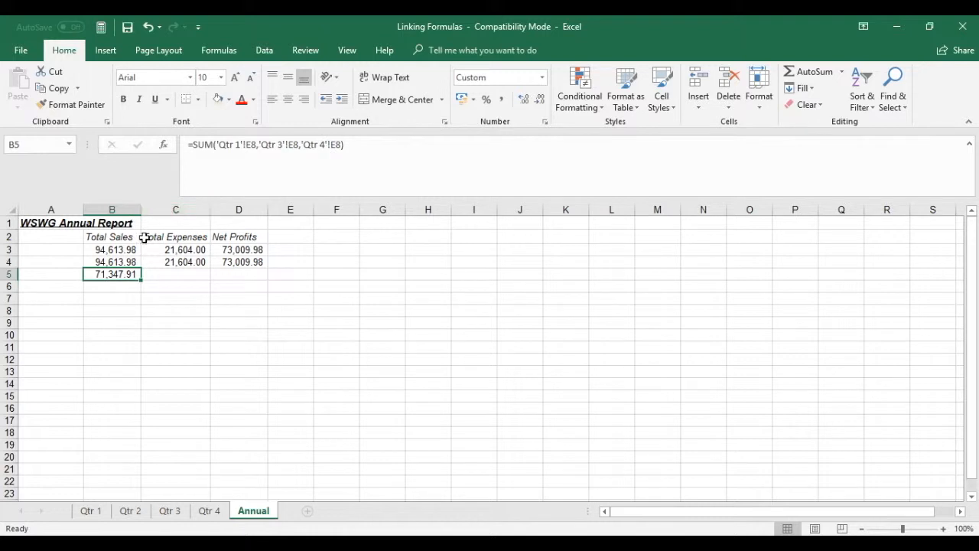
{"action": "left_click", "coordinate": [124, 250]}
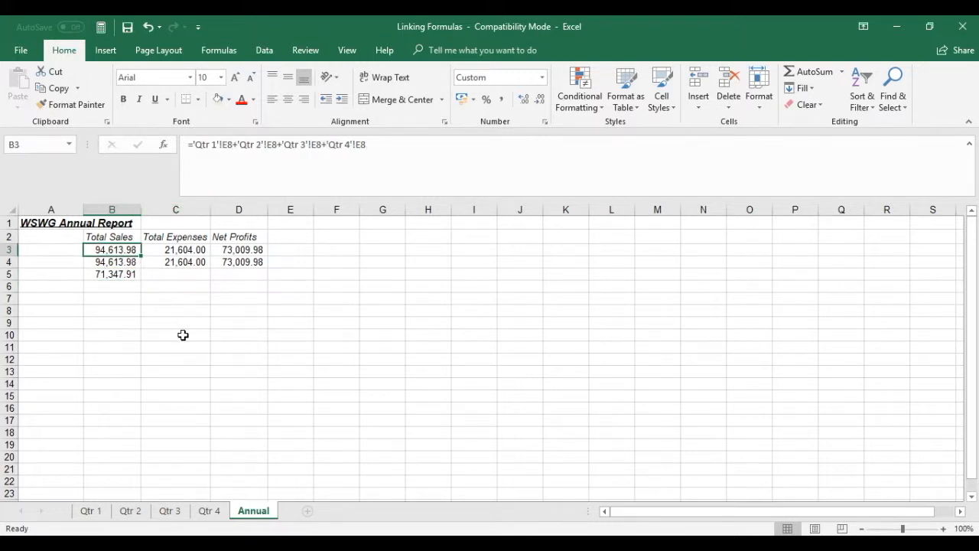